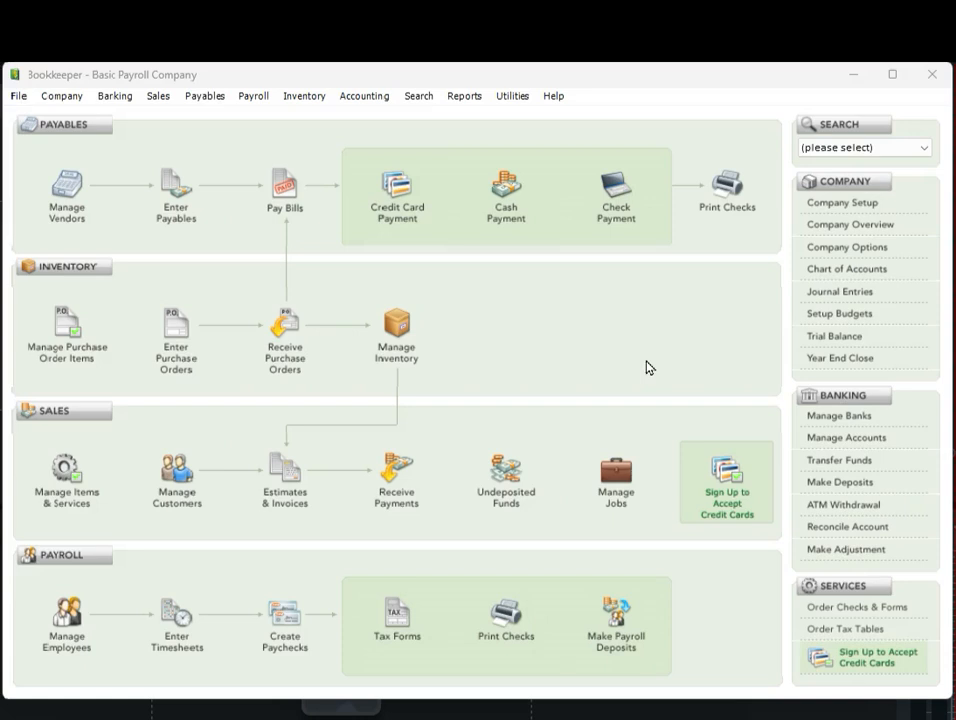
Start a new invoice and set its Print Invoices option to Never in the additional invoice details.
left_click(285, 478)
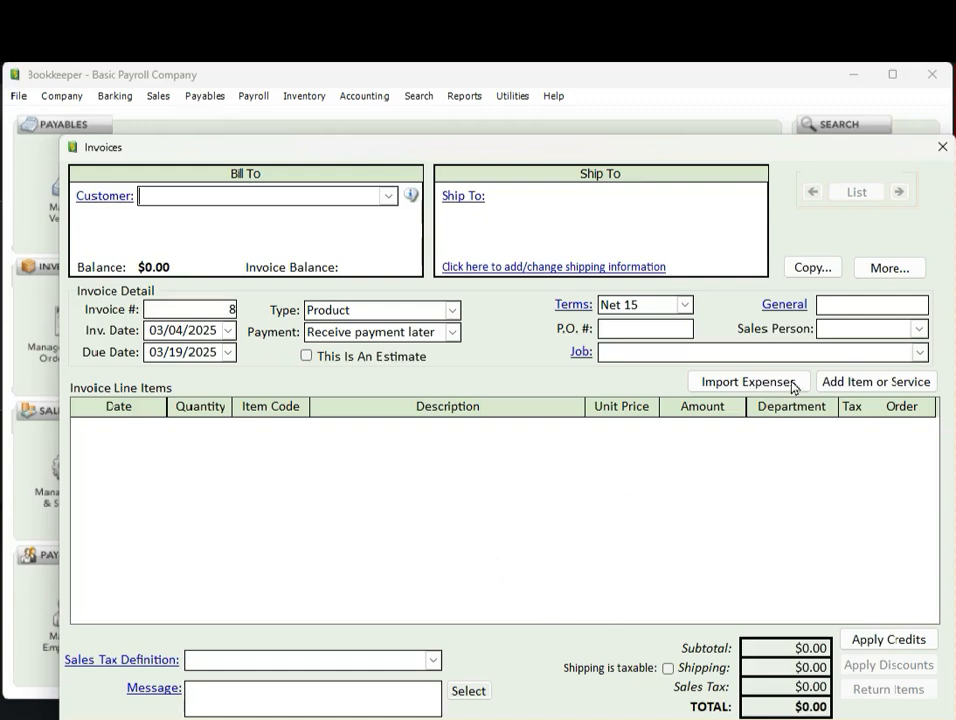
left_click(888, 266)
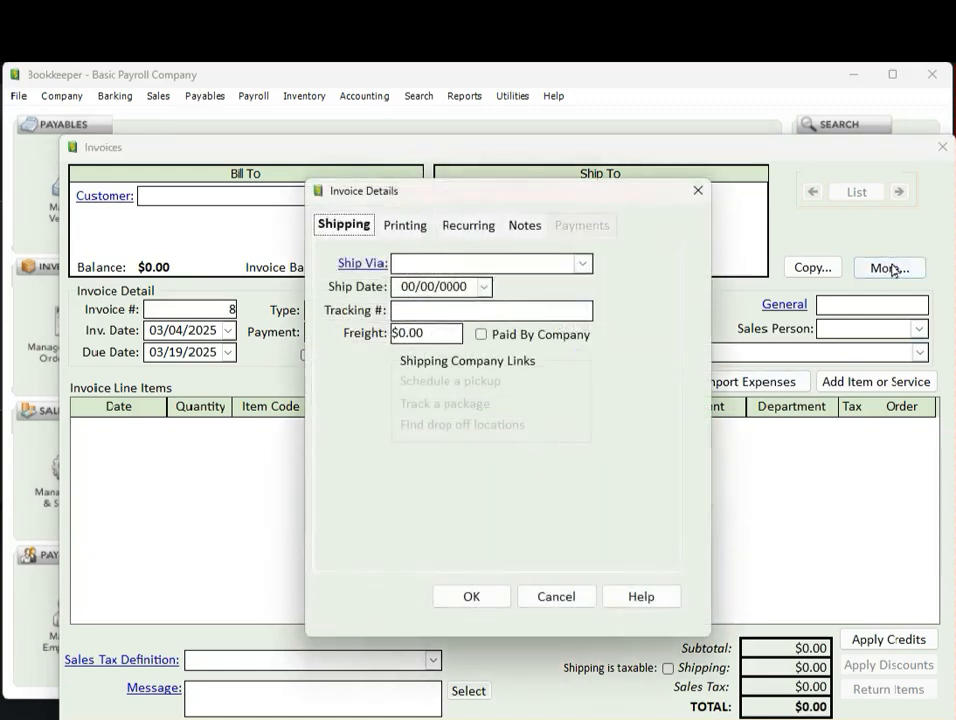
left_click(419, 233)
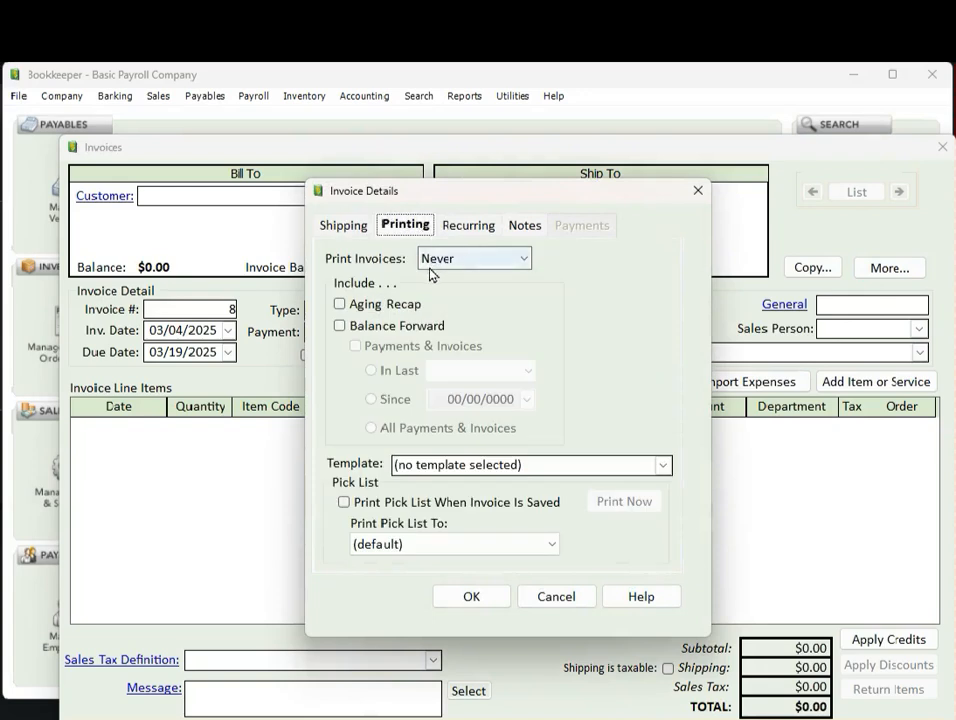
left_click(523, 260)
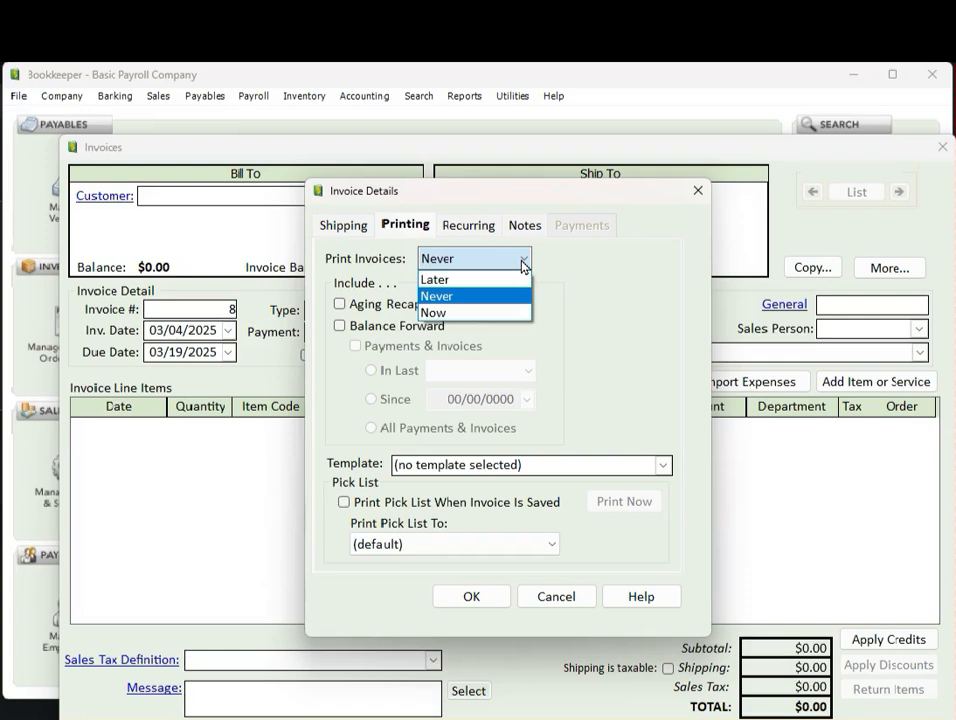
left_click(514, 297)
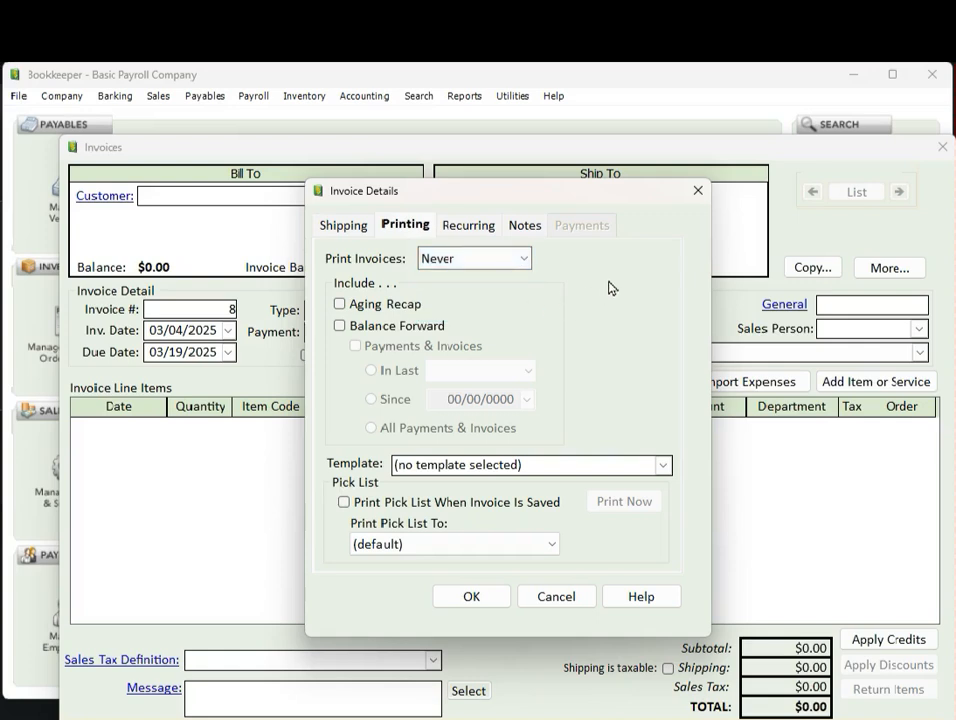
left_click(487, 597)
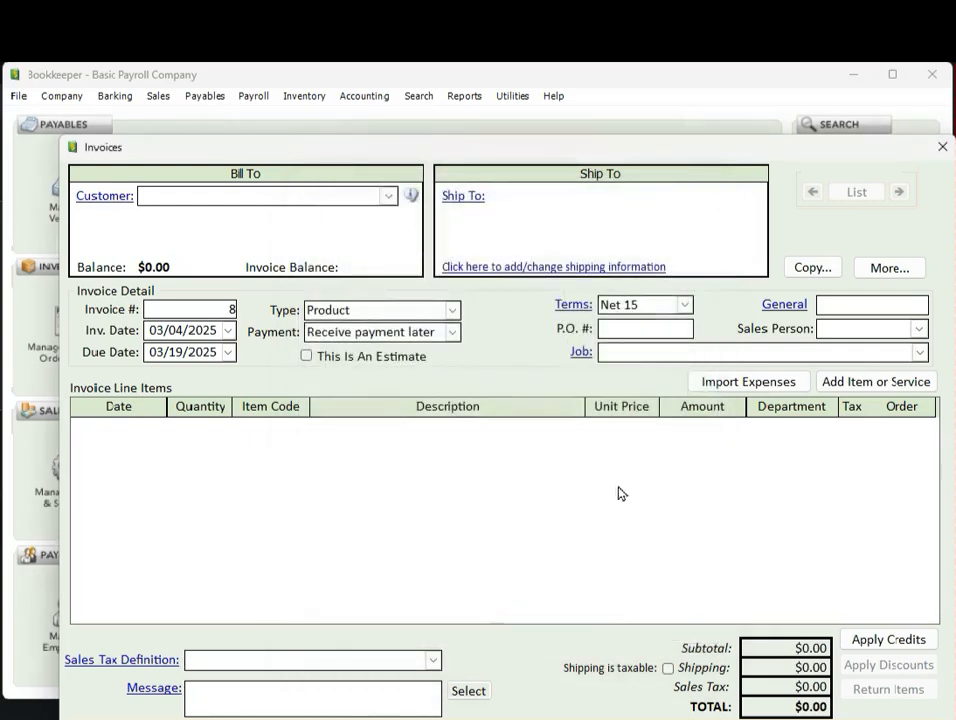
Add one "1 Cookie" item to the invoice, leaving the customer blank.
left_click(851, 380)
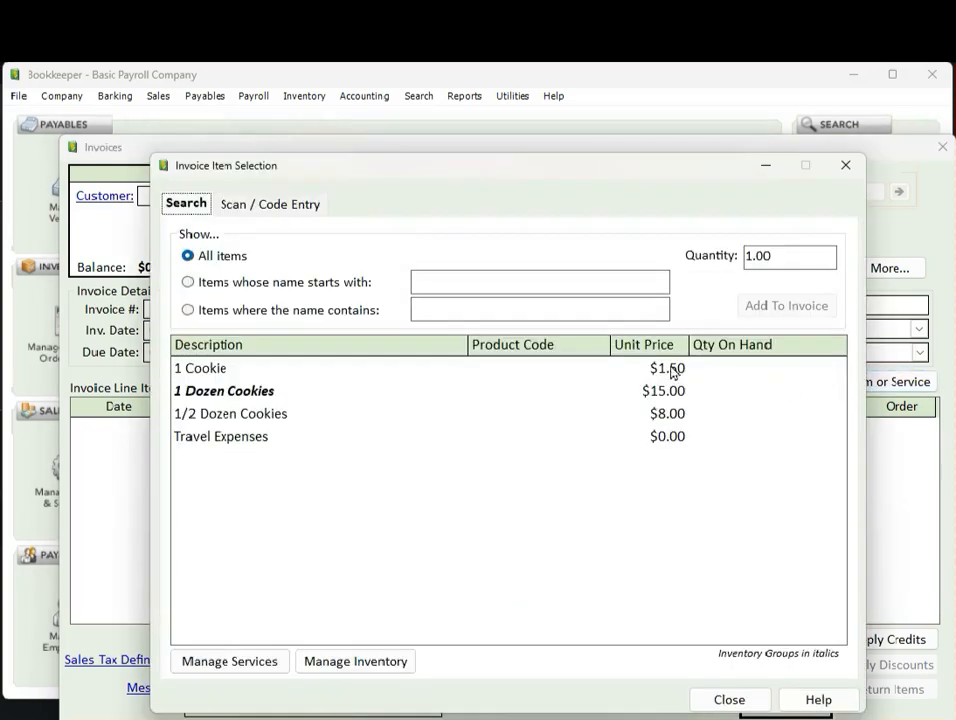
double_click(230, 372)
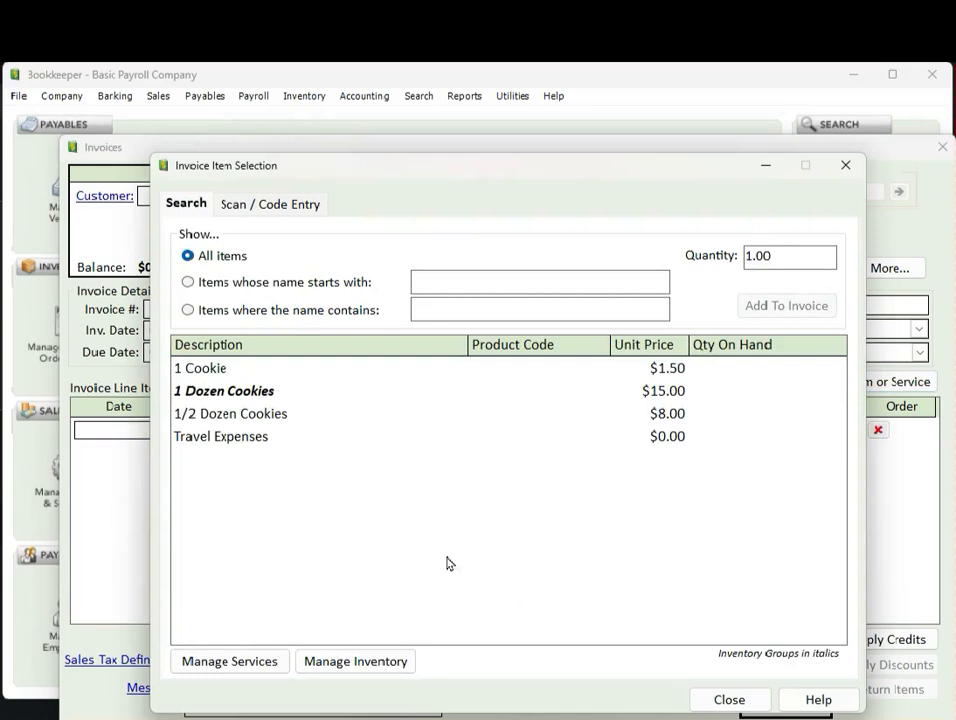
left_click(729, 699)
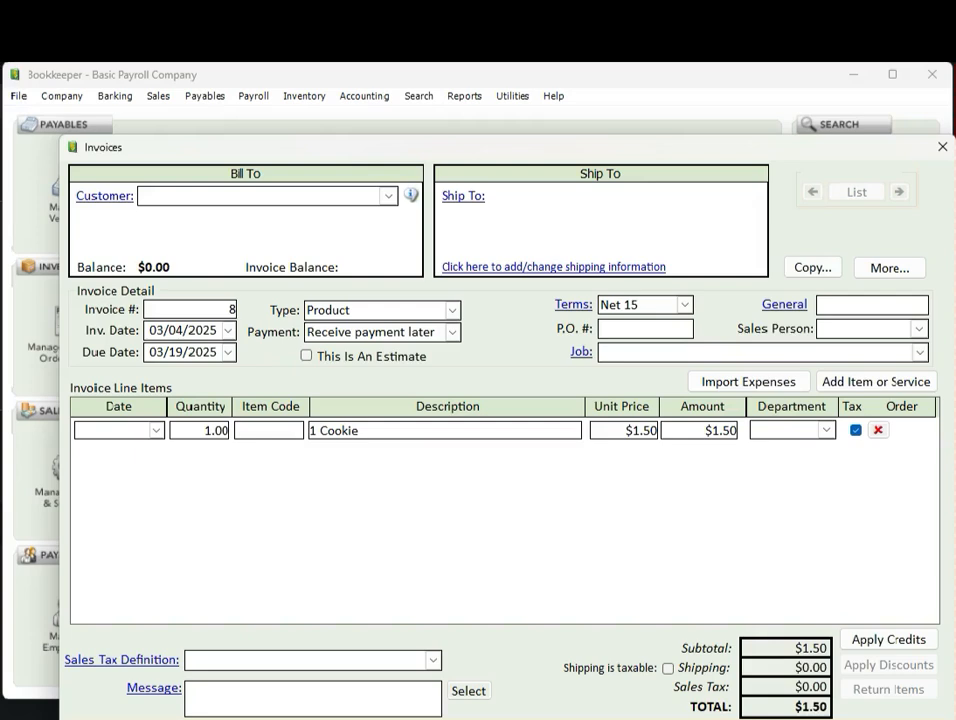
Record full payment of the cookie invoice directly into the checking account without a receipt, and return to the main screen.
left_click(559, 716)
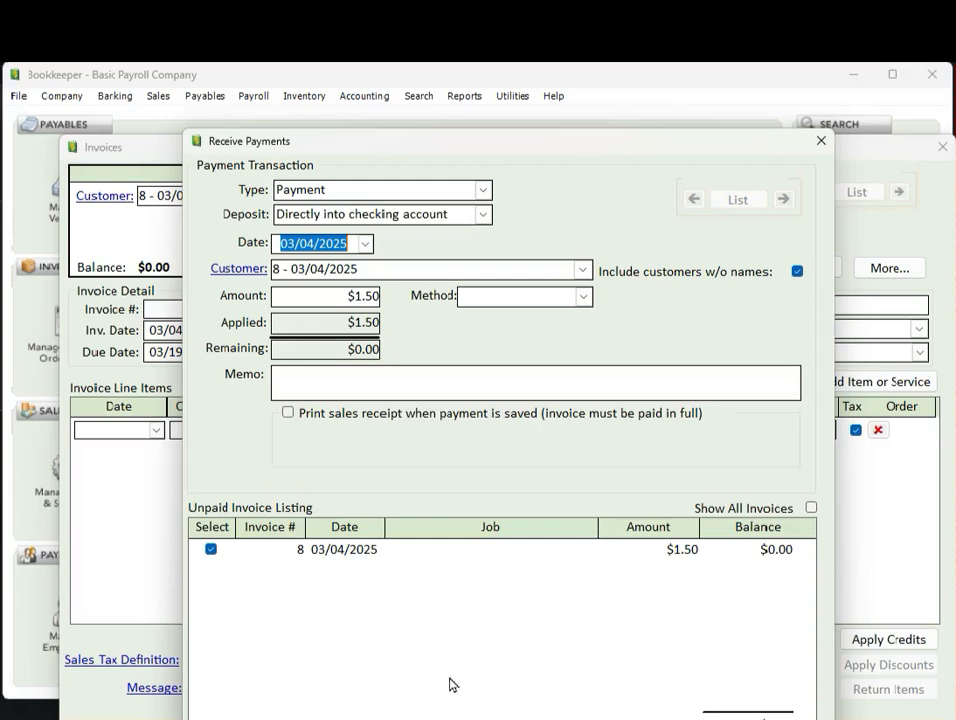
left_click(470, 717)
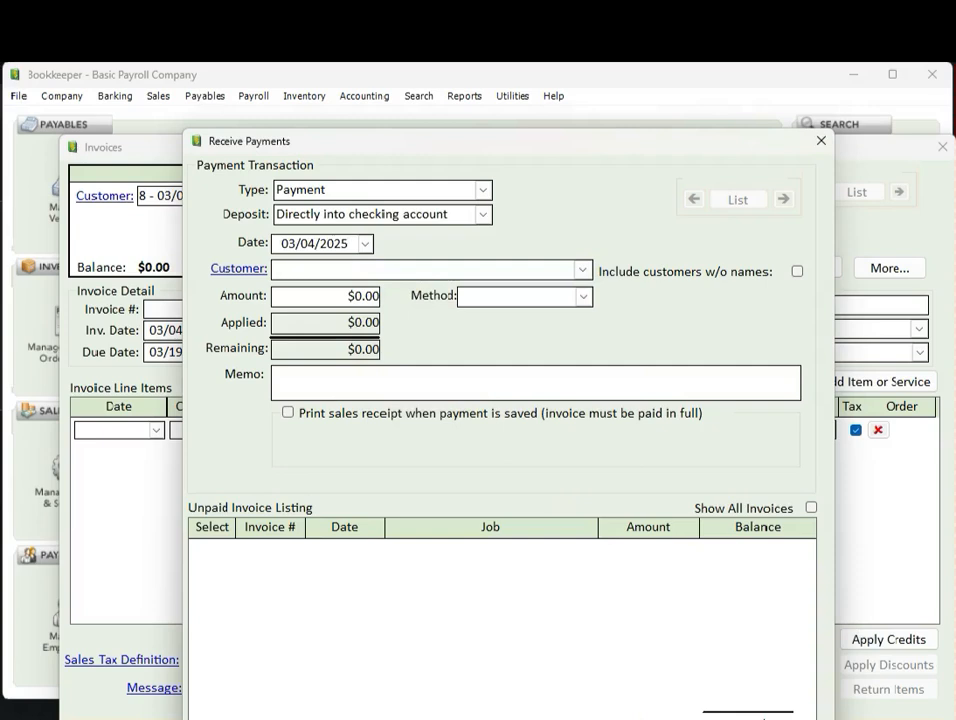
key("Escape")
key("Escape")
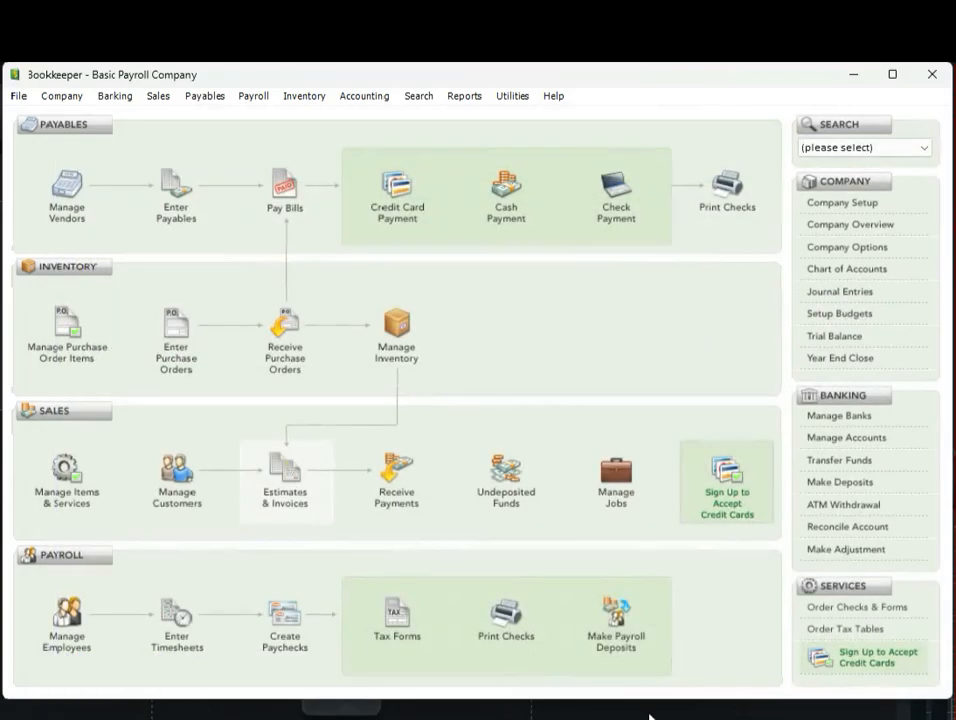
Create another invoice without a customer, containing one "1 Cookie" item and the CT Sales Tax - 6.35% definition.
left_click(294, 463)
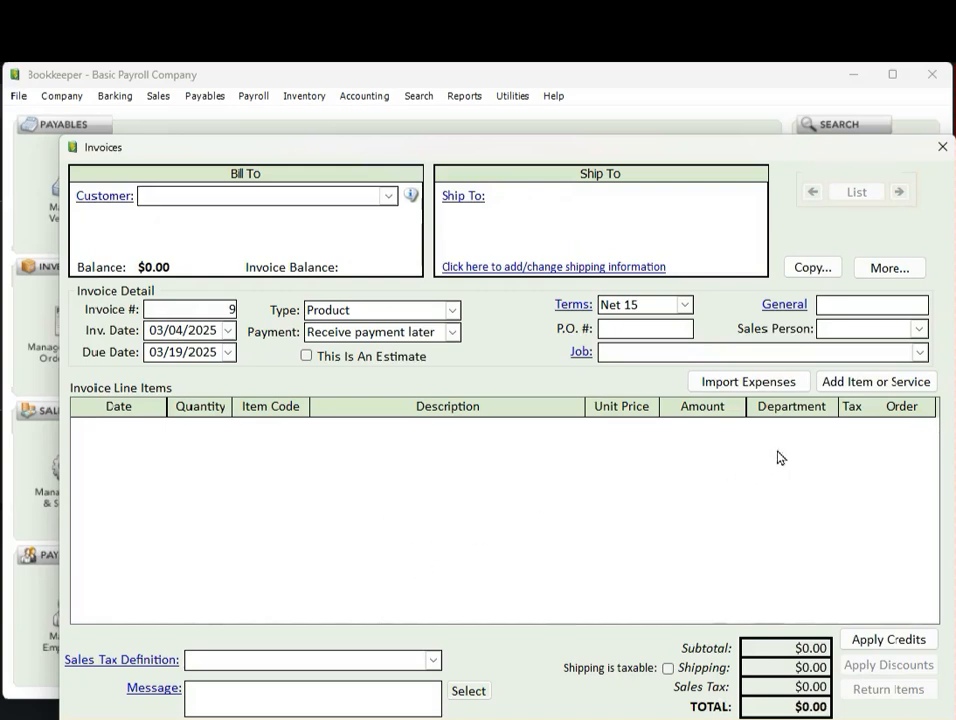
left_click(845, 381)
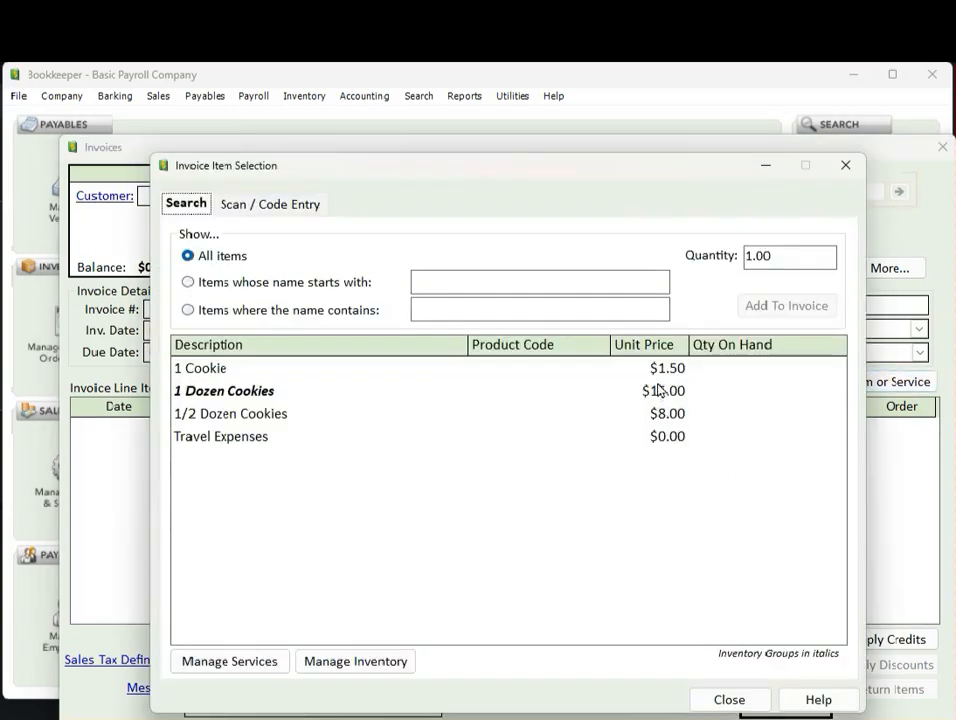
left_click(720, 702)
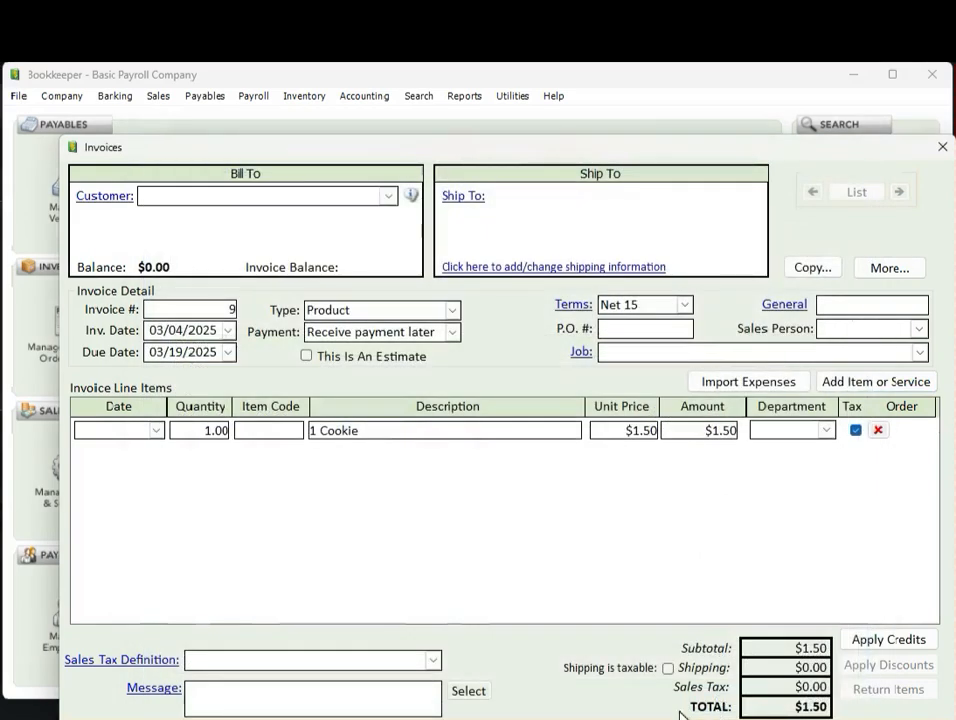
left_click(433, 660)
left_click(382, 681)
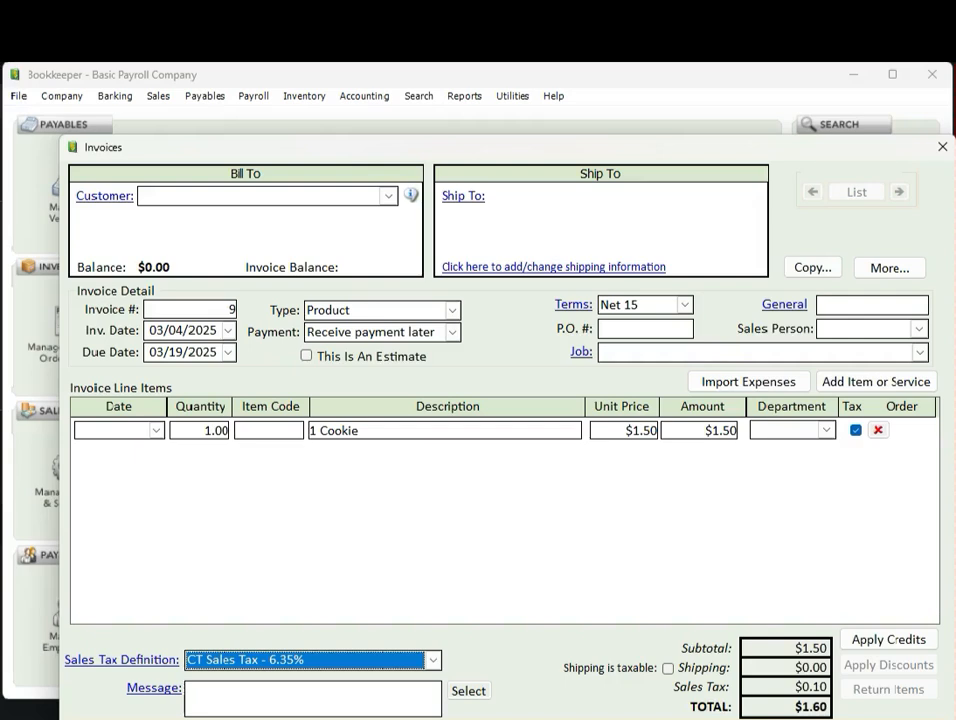
Record full payment of the taxed invoice into the checking account, print its sales receipt to paper, and return to the main screen.
key("ctrl+s")
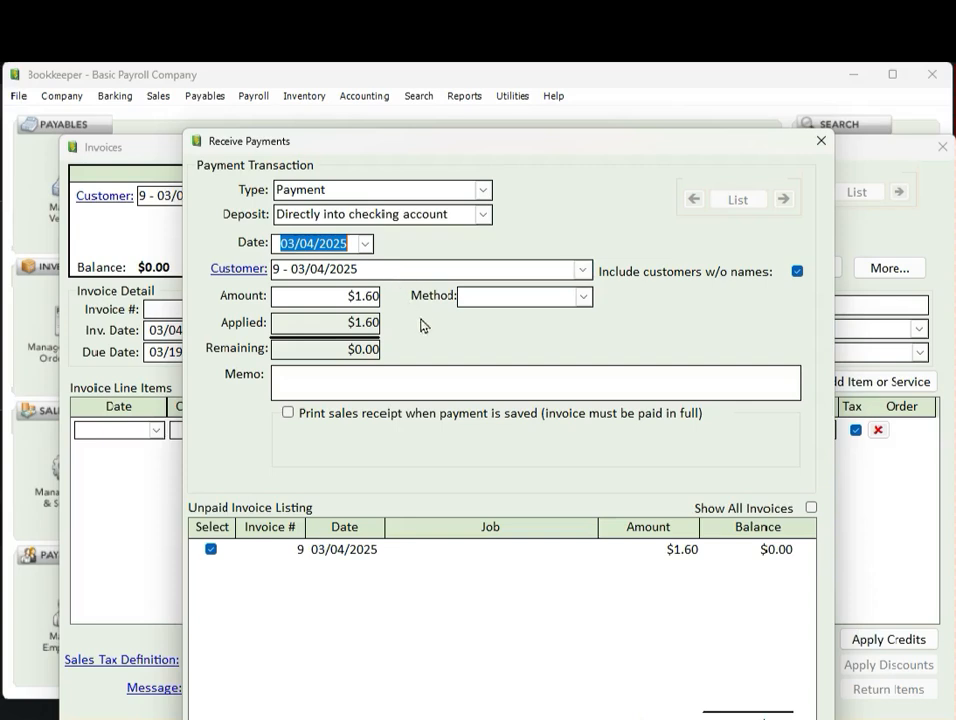
left_click(583, 298)
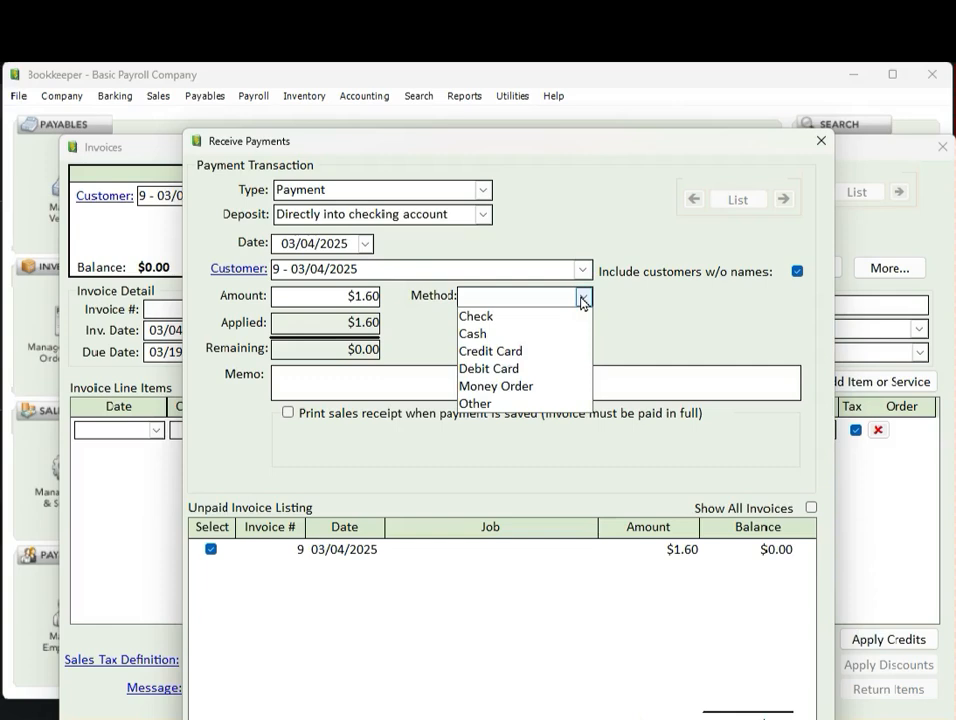
left_click(529, 352)
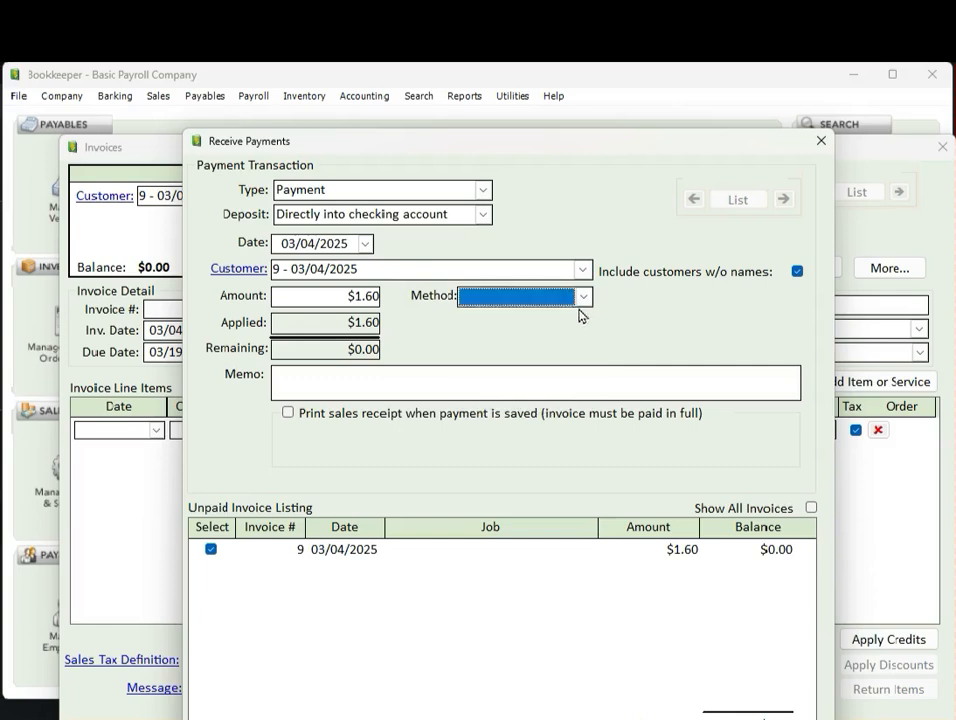
left_click(289, 414)
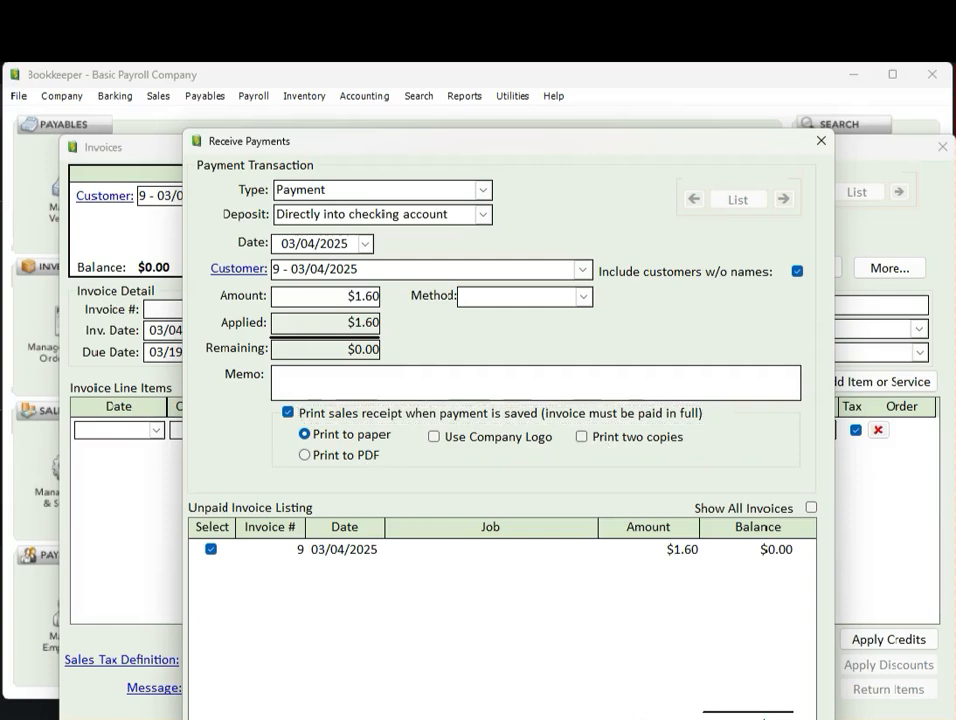
left_click(476, 714)
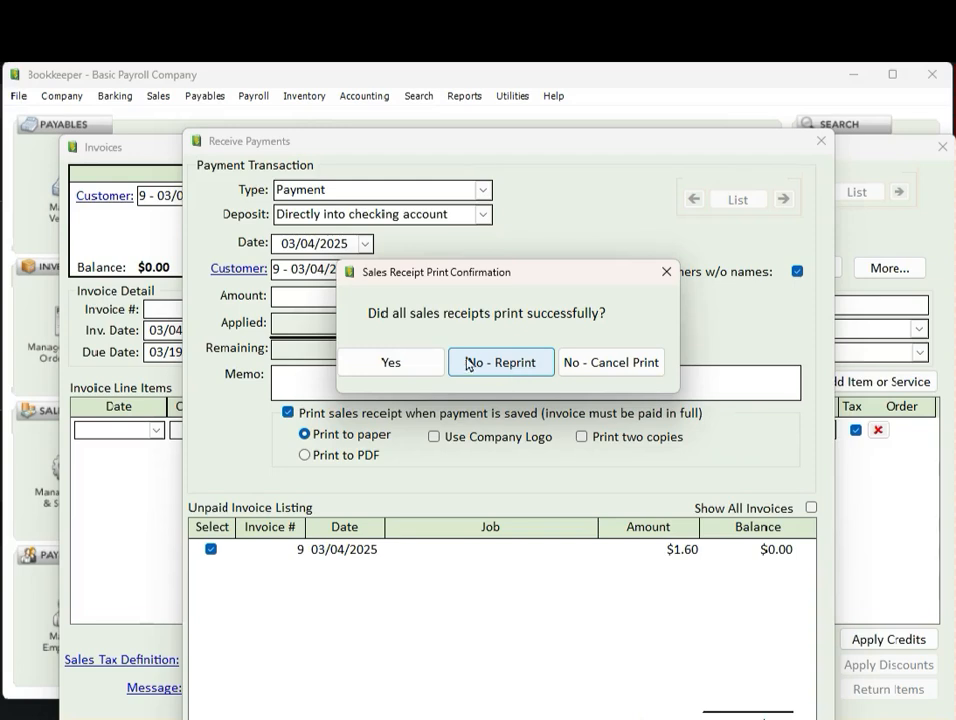
left_click(408, 359)
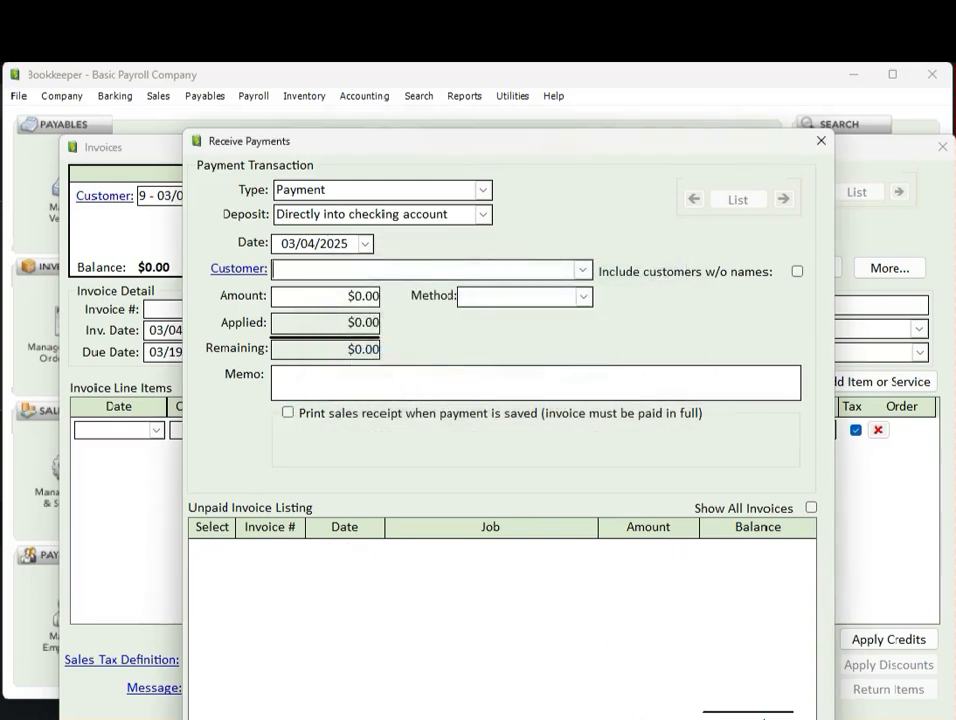
left_click(612, 719)
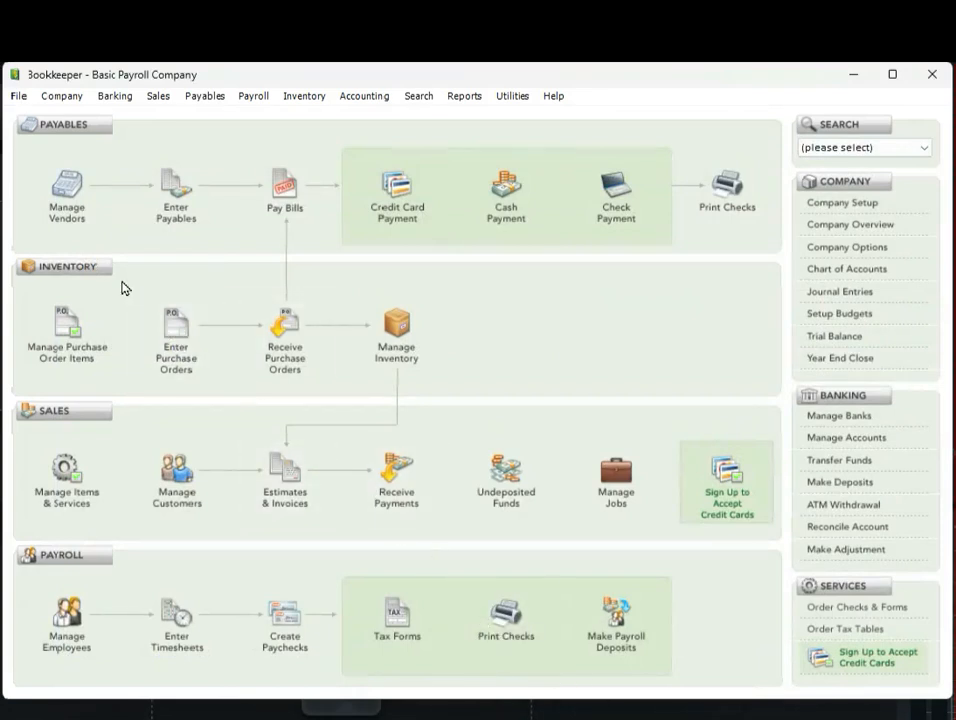
Show customers created with no names in the customer list, review the "8 - 03/04/2025" record, and close the list.
left_click(181, 484)
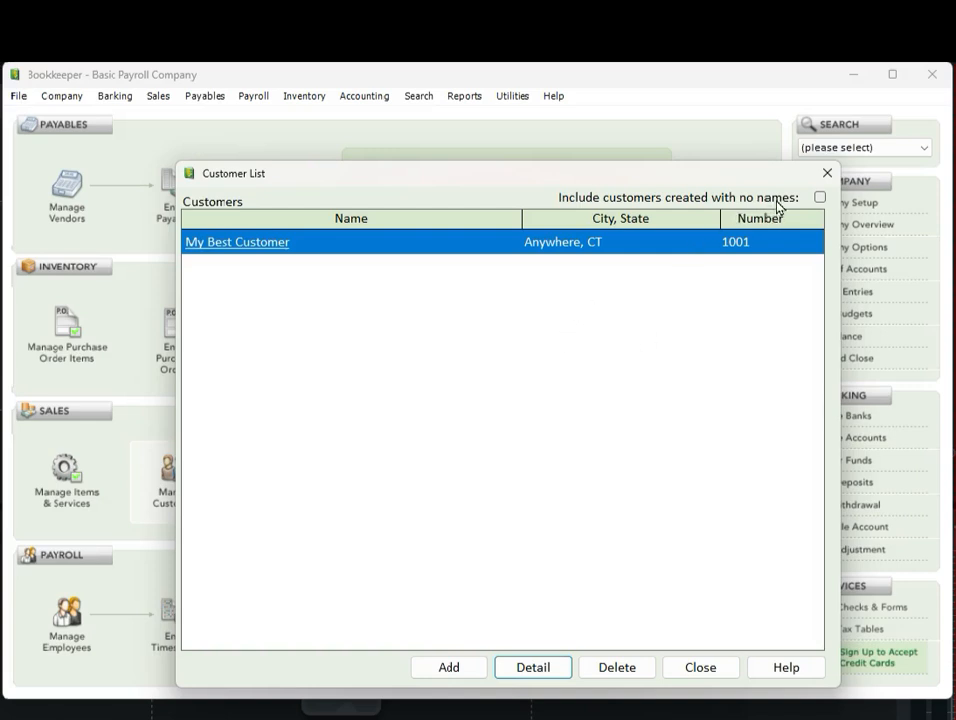
left_click(820, 197)
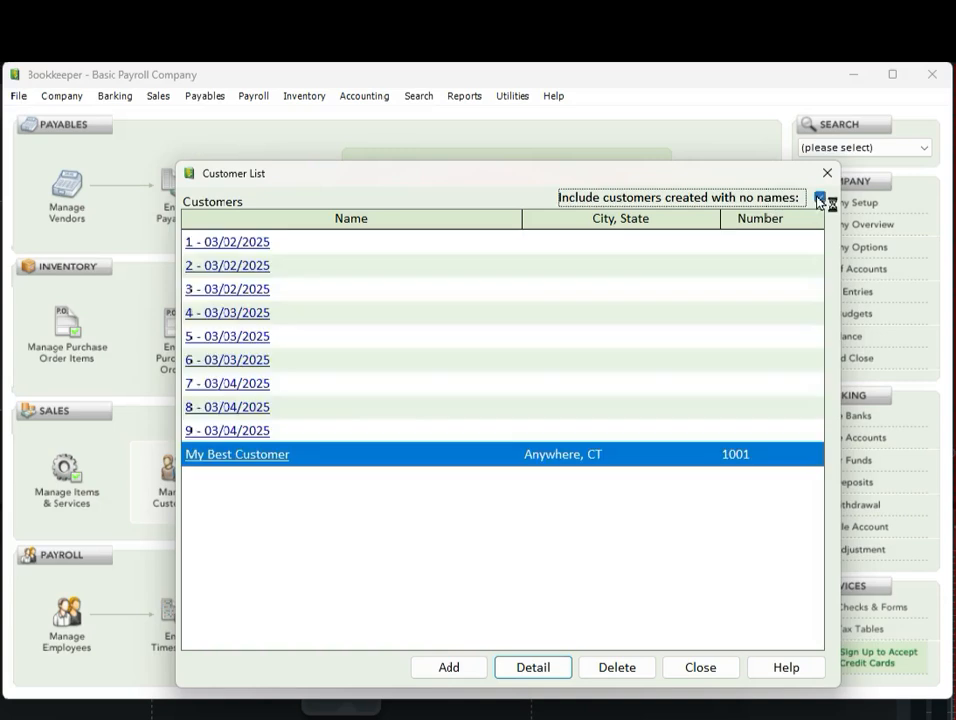
double_click(244, 408)
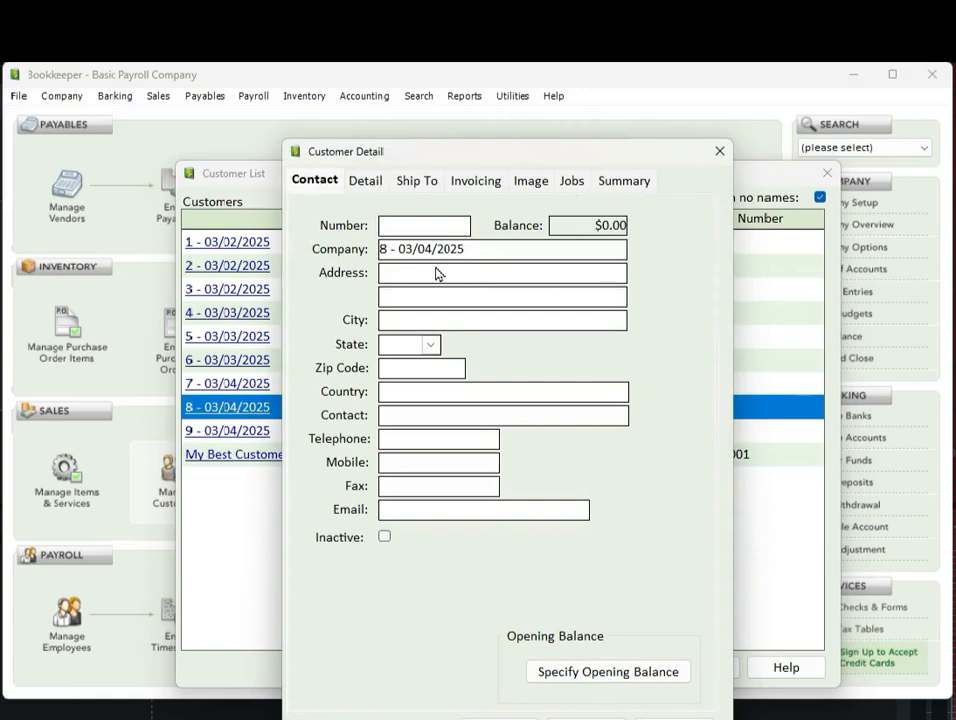
left_click(586, 718)
left_click(689, 669)
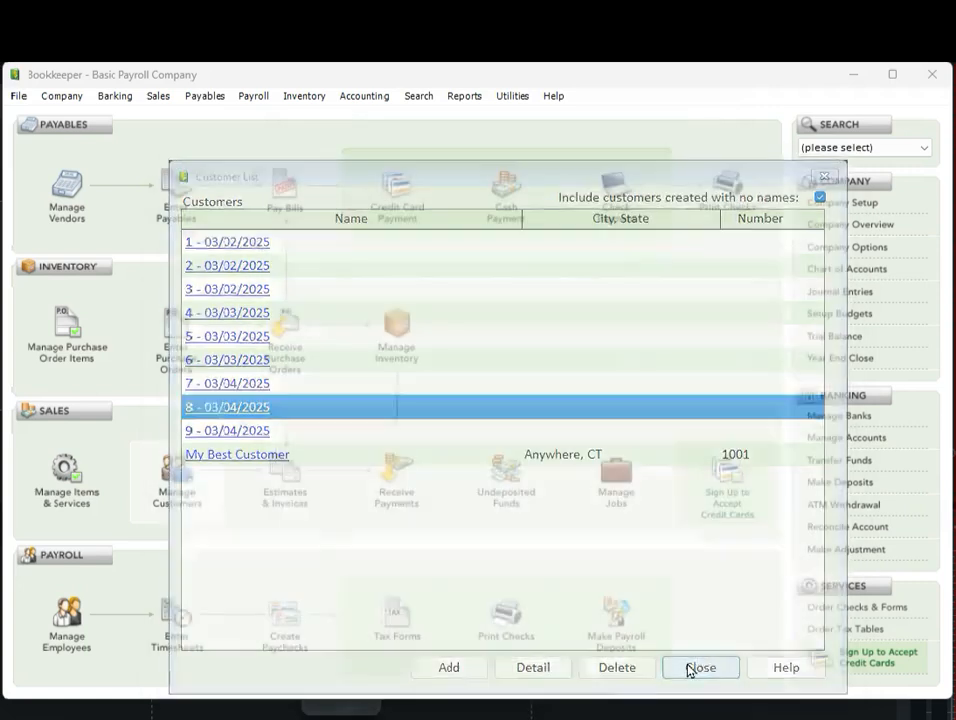